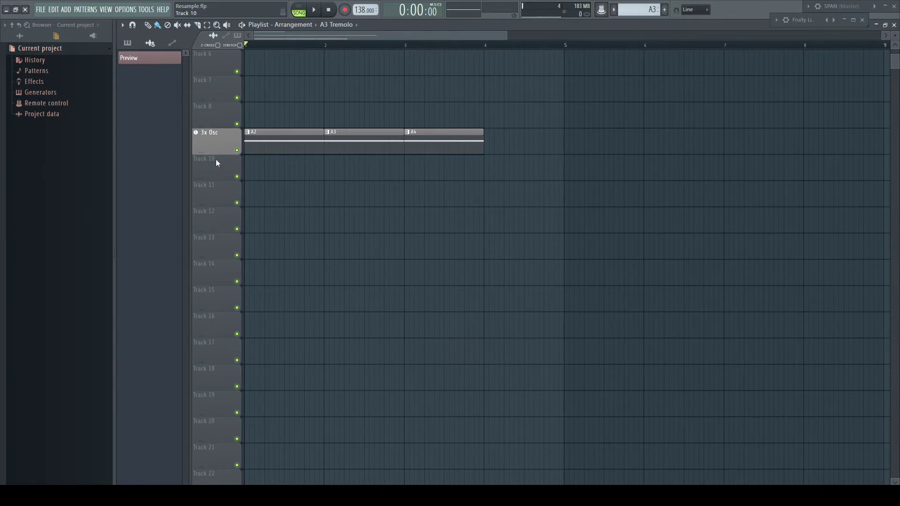
# - Check and close the 3x Osc settings, then play the A2, A3 and A4 clips on Tracks 9–11
pyautogui.click(215, 143)
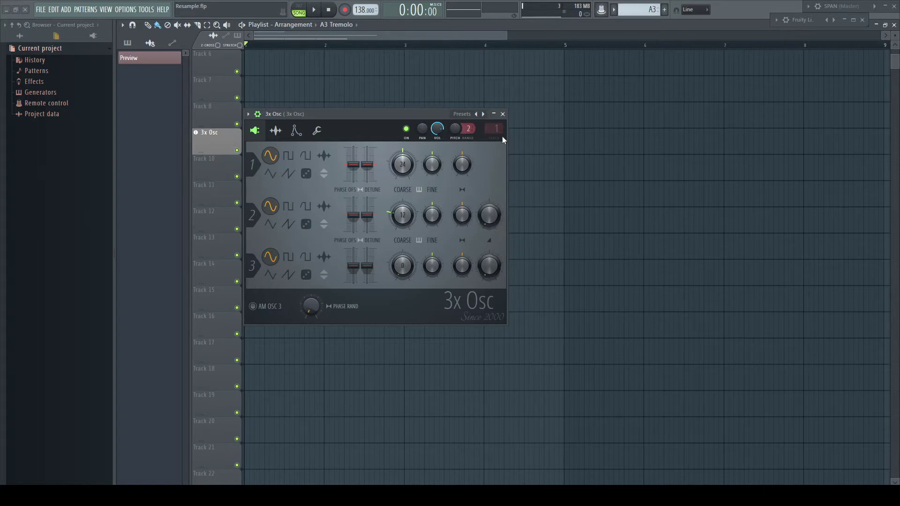
pyautogui.click(502, 114)
pyautogui.press('space')
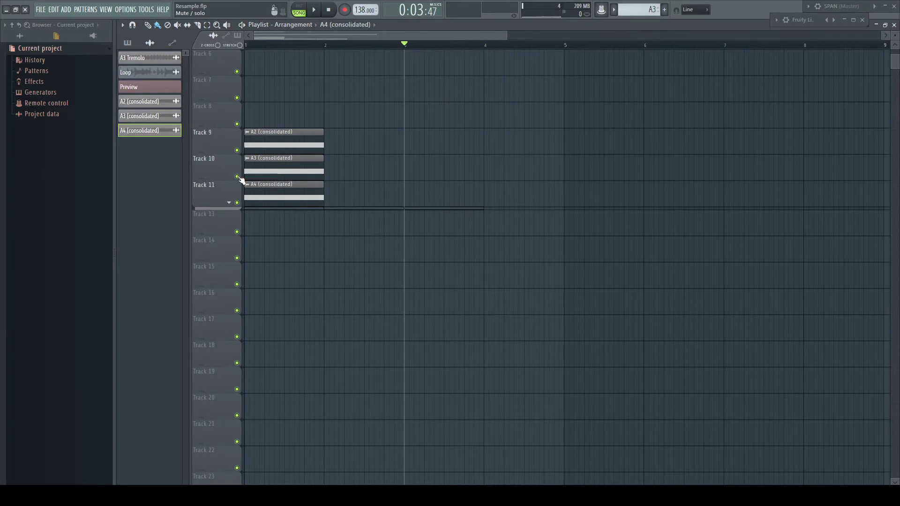
# - Zoom the playlist into the first bar to show the A2, A3 and A4 sine waveforms
pyautogui.moveTo(507, 36); pyautogui.dragTo(256, 41)
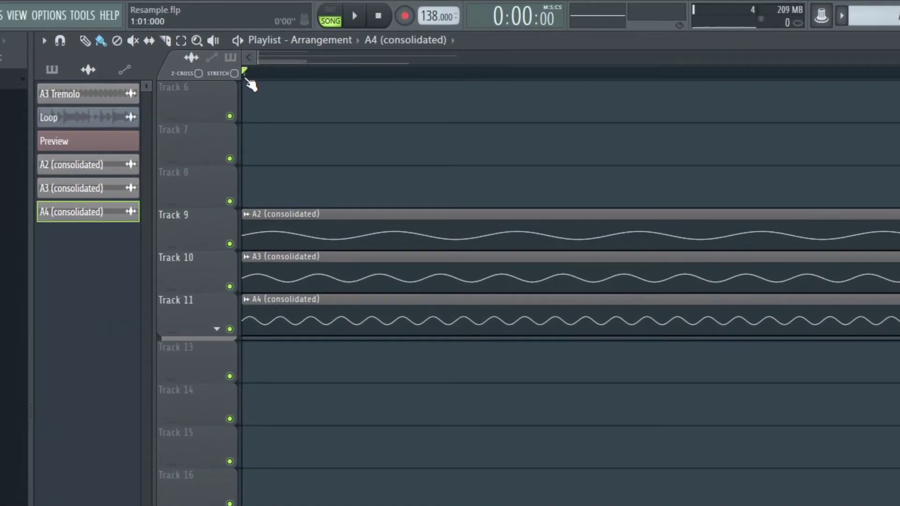
# - Select all playlist clips and mark a short time range at the song start
pyautogui.hotkey('ctrl', 'a')
pyautogui.moveTo(248, 77); pyautogui.dragTo(369, 88)
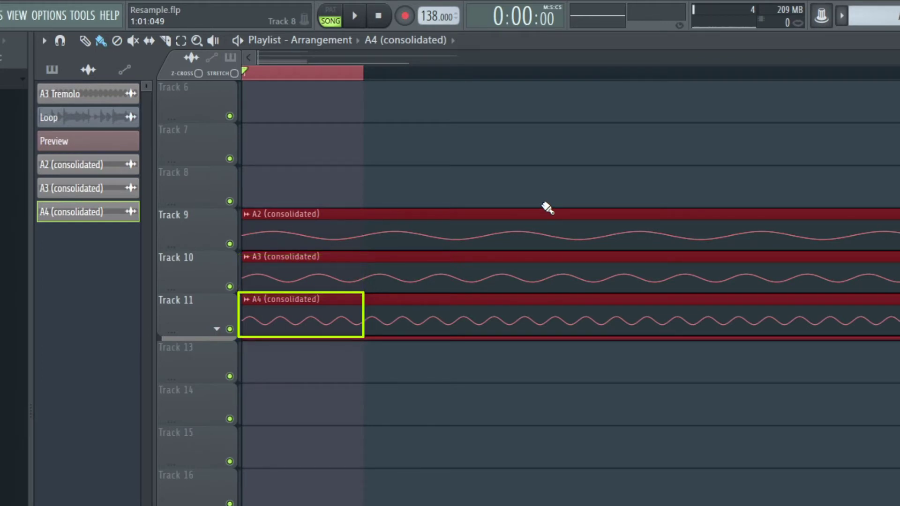
# - Place A3 copies at bar 2, stretching Track 9's to bar 4 and compressing Track 11's to half a bar
pyautogui.click(297, 268)
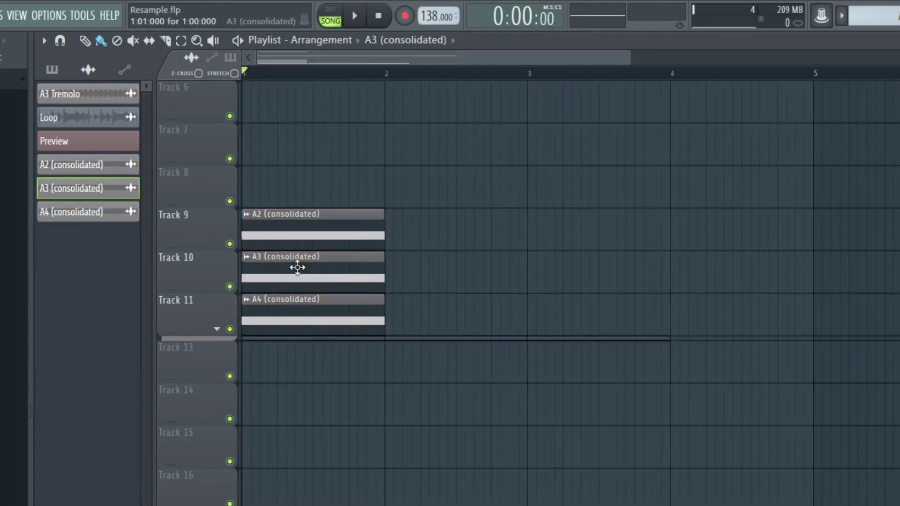
pyautogui.click(390, 235)
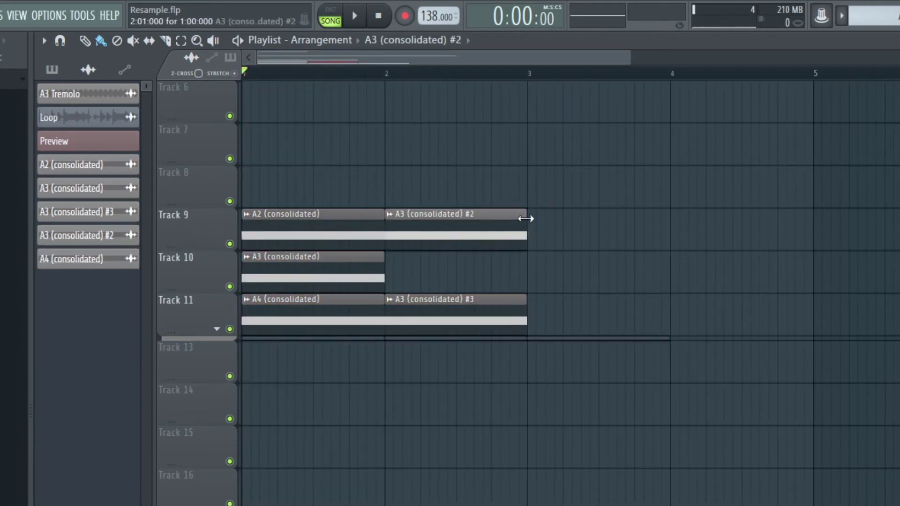
pyautogui.moveTo(527, 216); pyautogui.dragTo(665, 224)
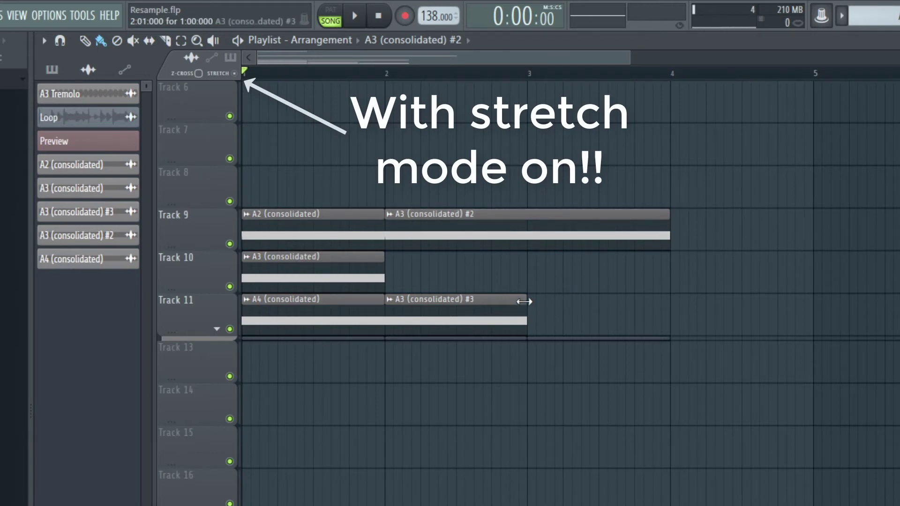
pyautogui.moveTo(526, 302); pyautogui.dragTo(457, 302)
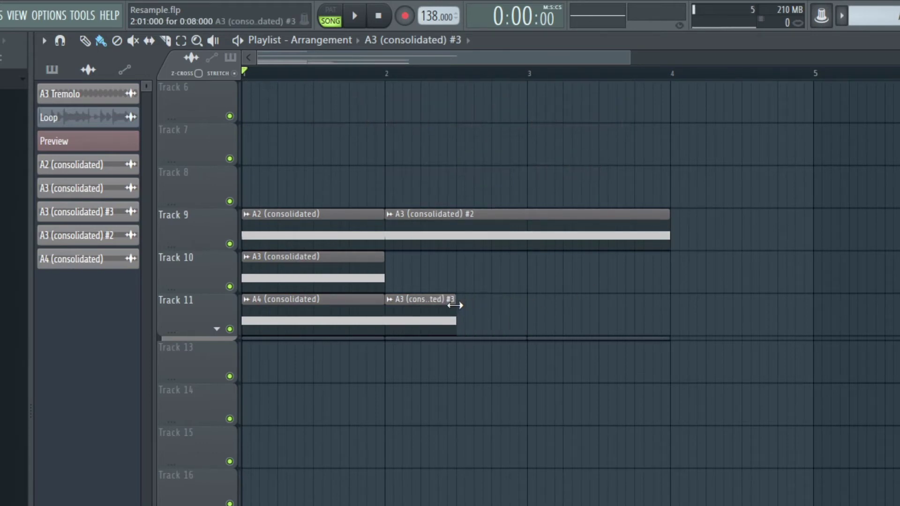
pyautogui.rightClick(230, 244)
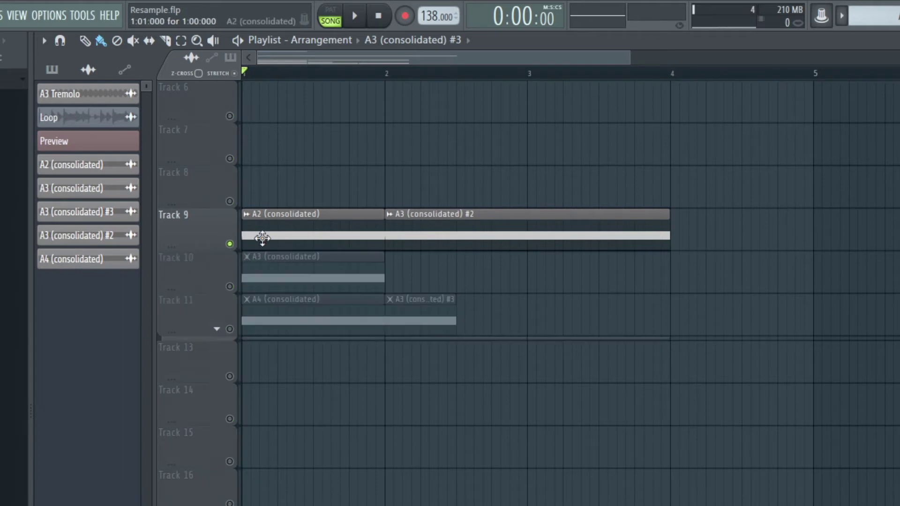
pyautogui.press('space')
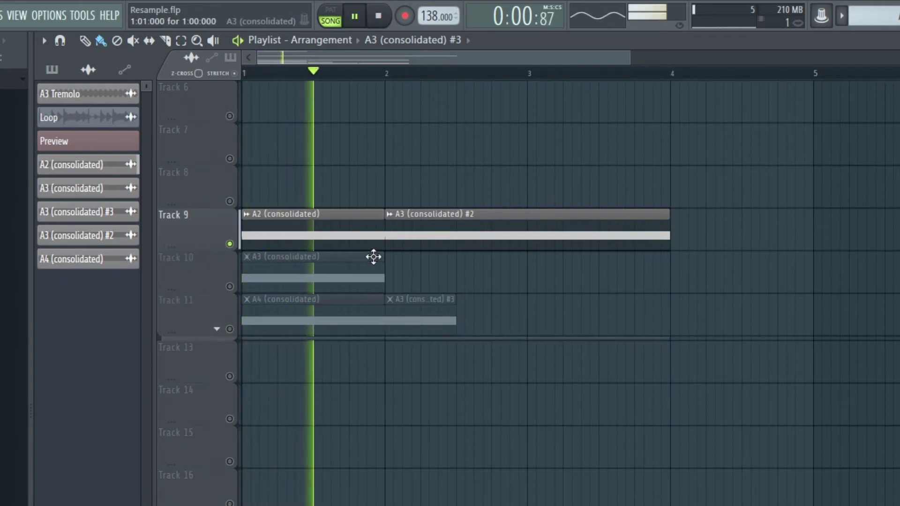
pyautogui.press('space')
pyautogui.click(385, 75)
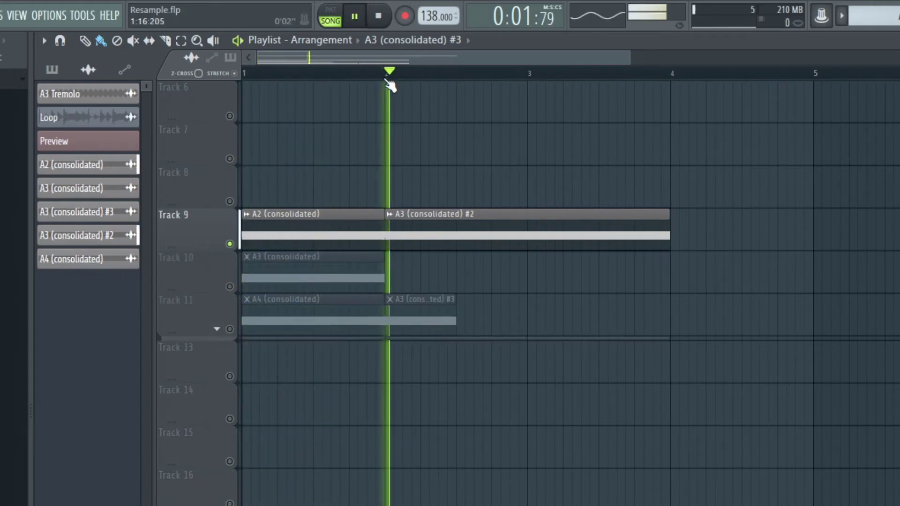
pyautogui.click(386, 78)
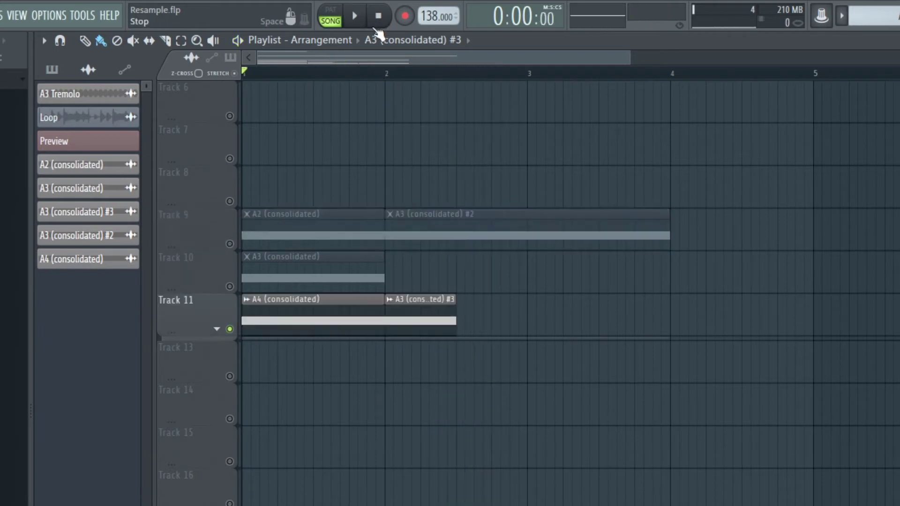
pyautogui.press('space')
pyautogui.press('space')
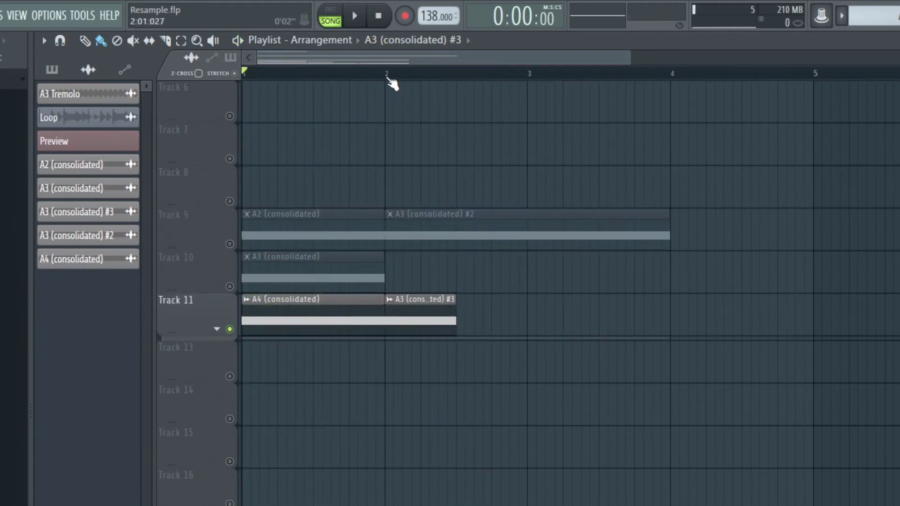
pyautogui.click(388, 76)
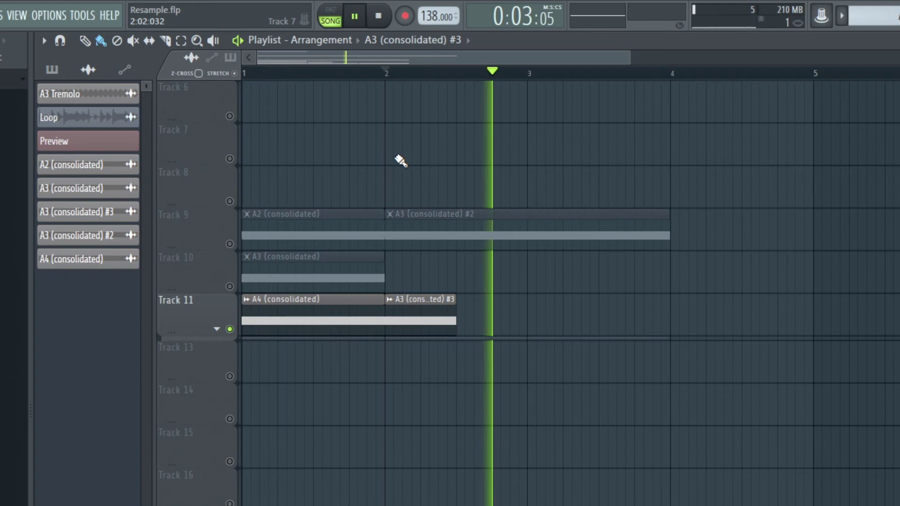
pyautogui.press('space')
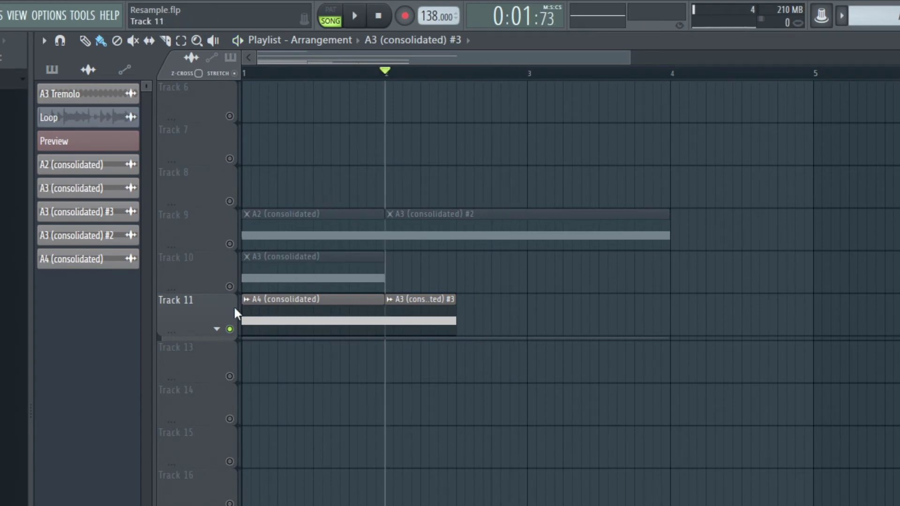
pyautogui.keyDown('ctrl'); pyautogui.click(230, 329); pyautogui.keyUp('ctrl')
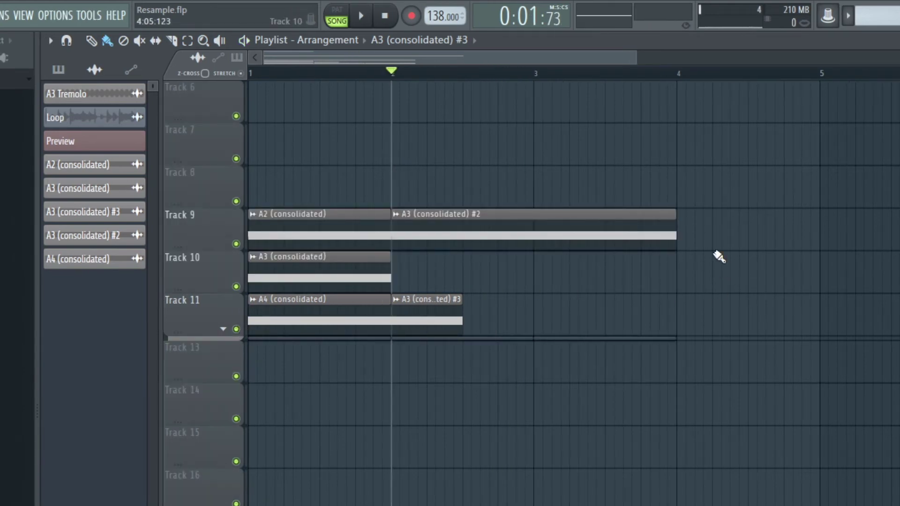
pyautogui.moveTo(673, 215)
pyautogui.mouseDown()
pyautogui.moveTo(552, 214)
pyautogui.moveTo(673, 218)
pyautogui.mouseUp()
pyautogui.moveTo(462, 302)
pyautogui.mouseDown()
pyautogui.moveTo(565, 302)
pyautogui.moveTo(459, 305)
pyautogui.mouseUp()
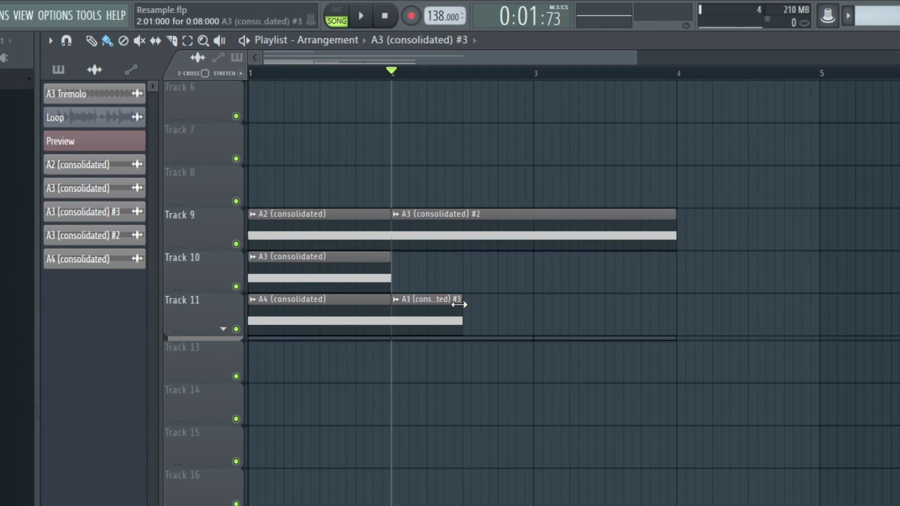
# - Solo the A3 Tremolo track and play it from bar 1
pyautogui.scroll(2, 458, 304)
pyautogui.rightClick(235, 160)
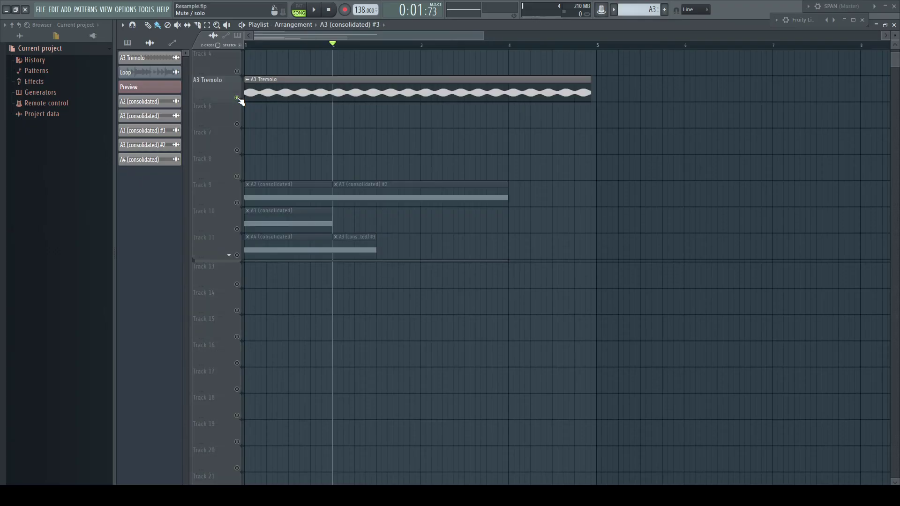
pyautogui.moveTo(333, 47); pyautogui.dragTo(248, 57)
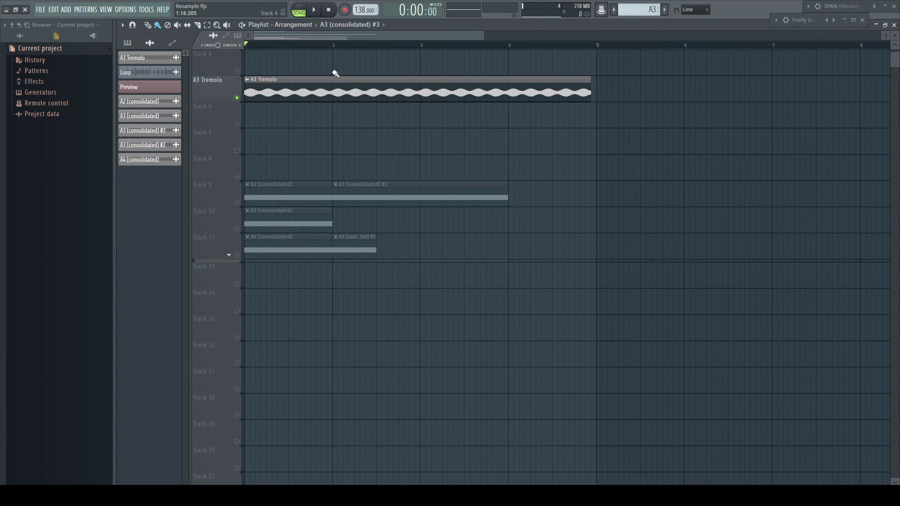
pyautogui.press('space')
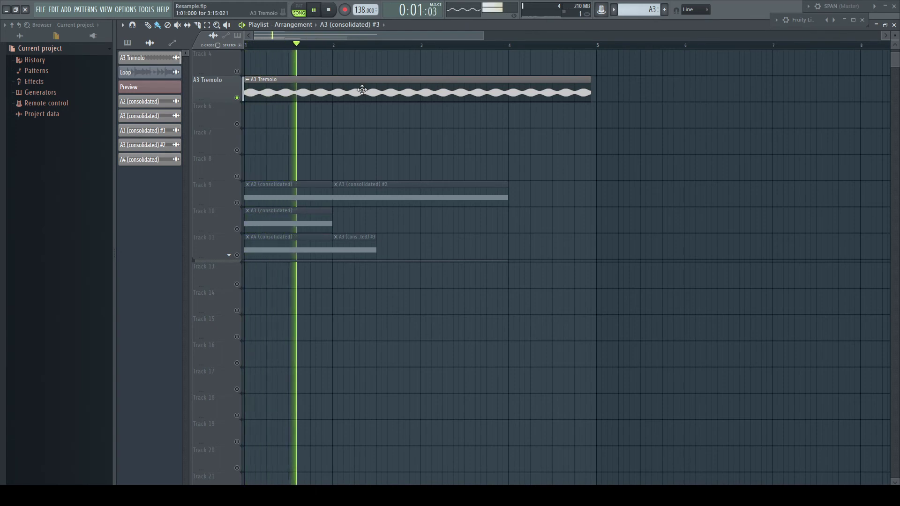
# - Compare the tremolo clip ending at bar 3 with the one stretched past bar 8, then stop
pyautogui.hotkey('ctrl', 'z')
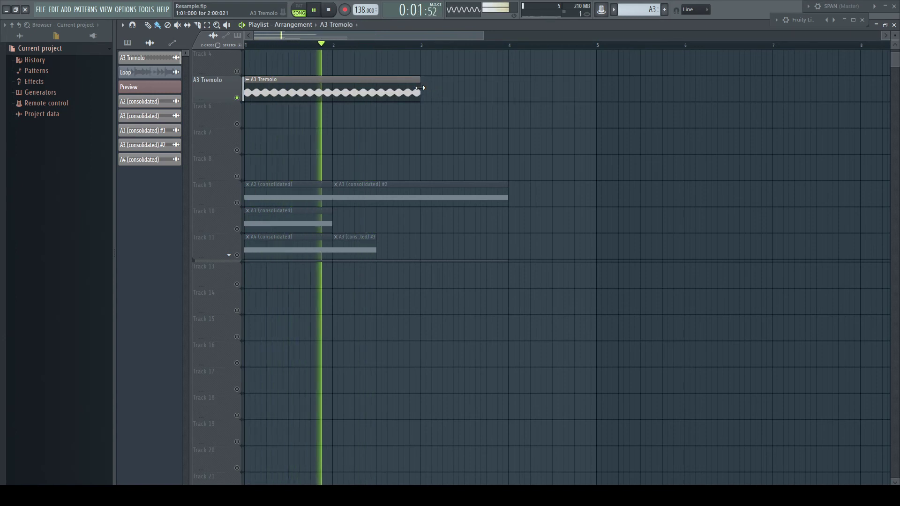
pyautogui.hotkey('ctrl', 'z')
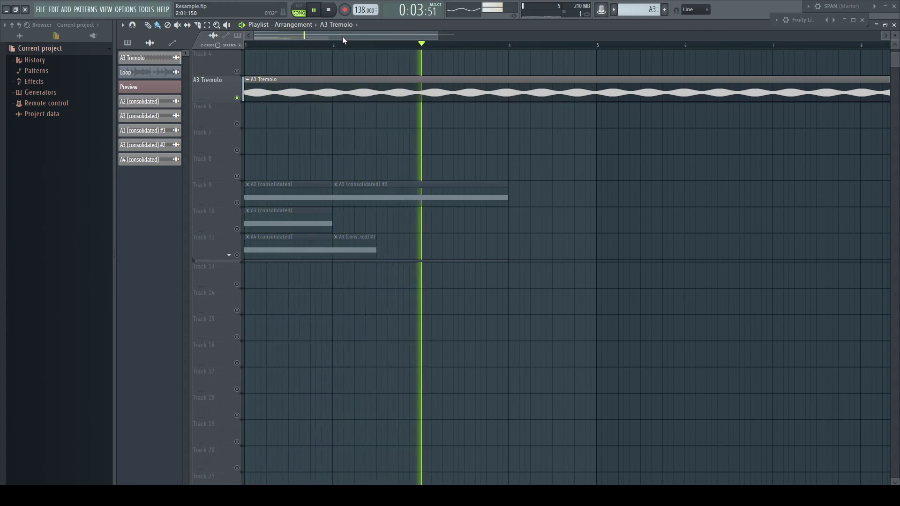
pyautogui.press('space')
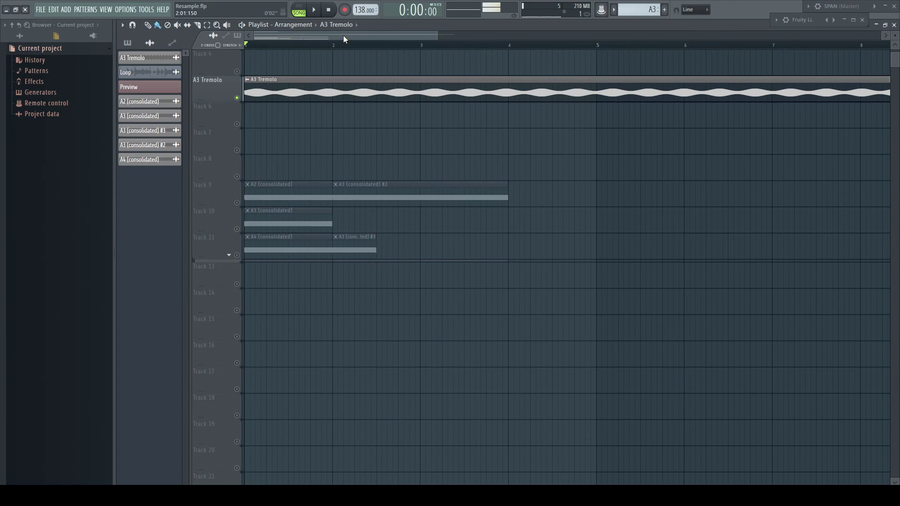
# - Solo the drum Loop track and listen to it at its original one-bar length
pyautogui.scroll(3, 240, 75)
pyautogui.rightClick(237, 71)
pyautogui.click(238, 72)
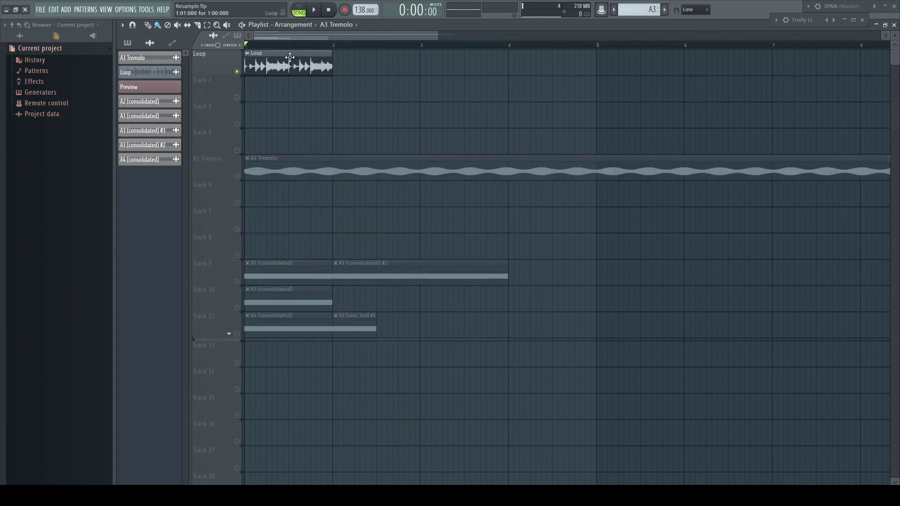
pyautogui.press('space')
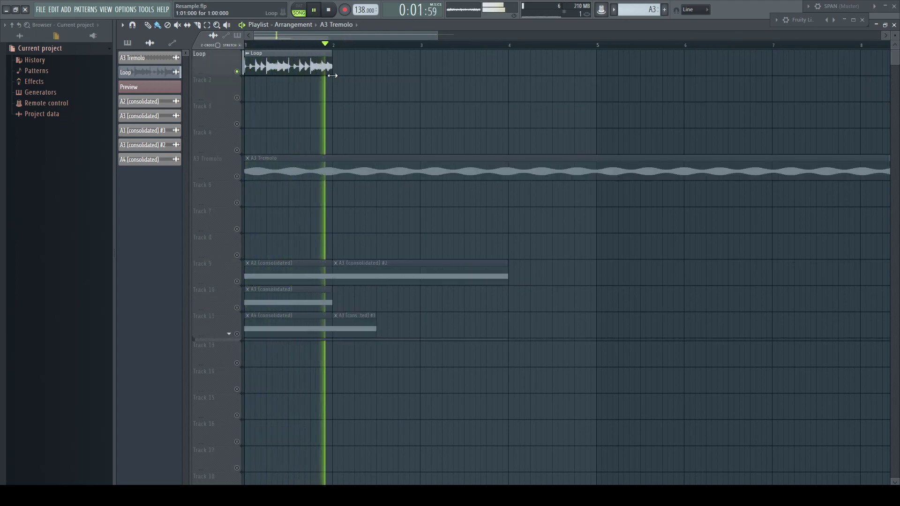
pyautogui.press('space')
# - Stretch the Loop clip to end at bar 3 and play it back
pyautogui.moveTo(332, 54); pyautogui.dragTo(420, 59)
pyautogui.press('space')
pyautogui.press('space')
pyautogui.press('space')
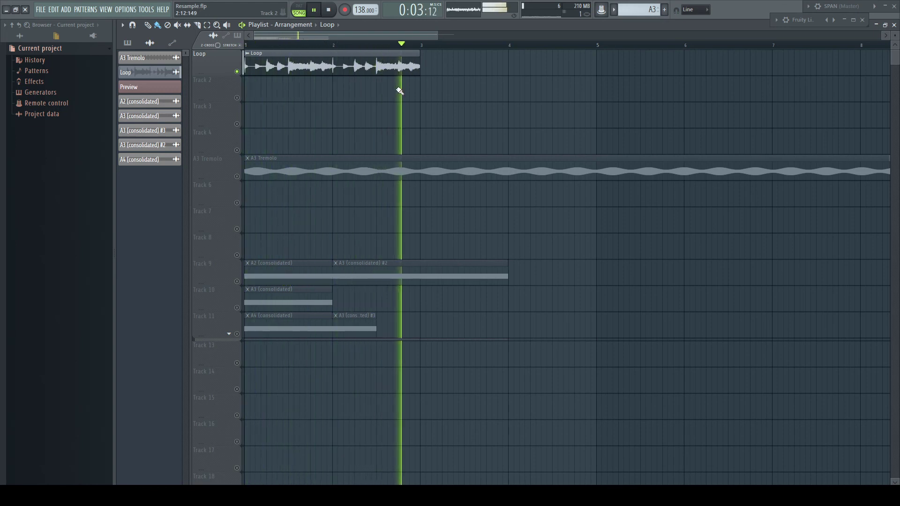
pyautogui.press('space')
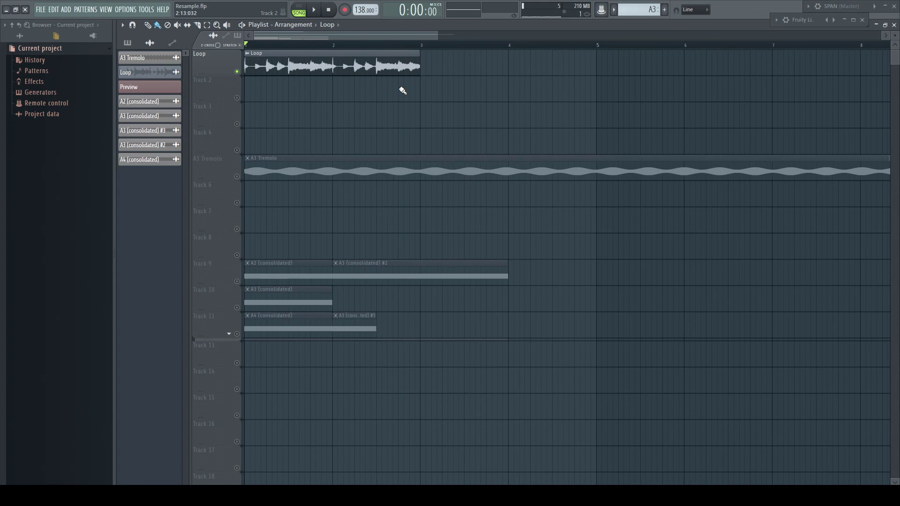